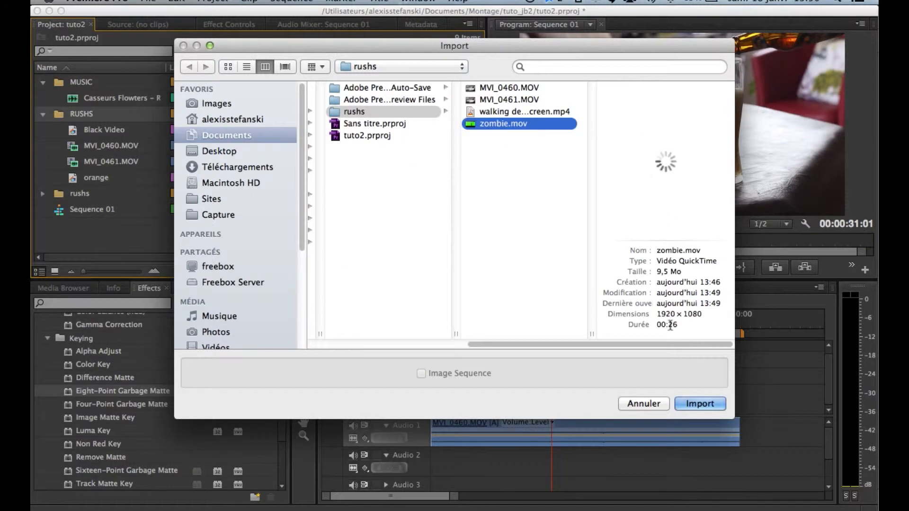
Import zombie.mov into the project and mark its source out point at 00:00:16:19.
click(699, 405)
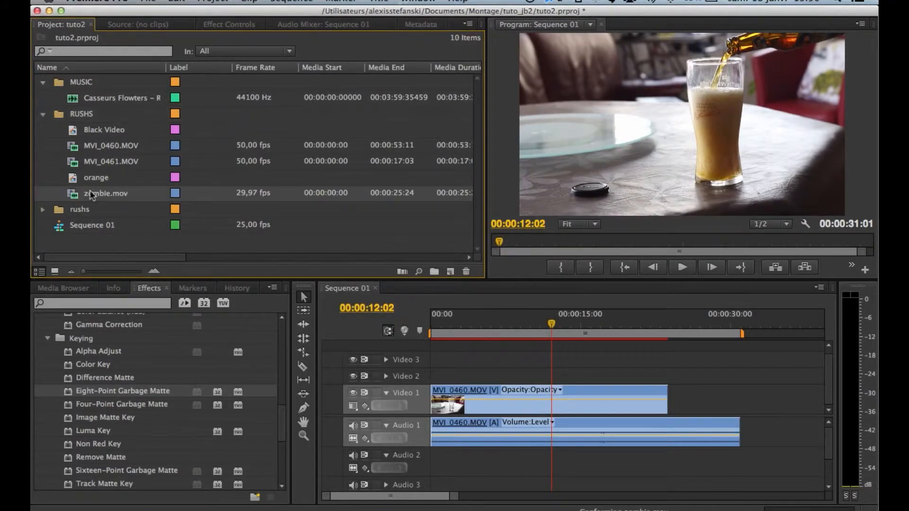
double_click(72, 194)
drag(138, 243, 194, 243)
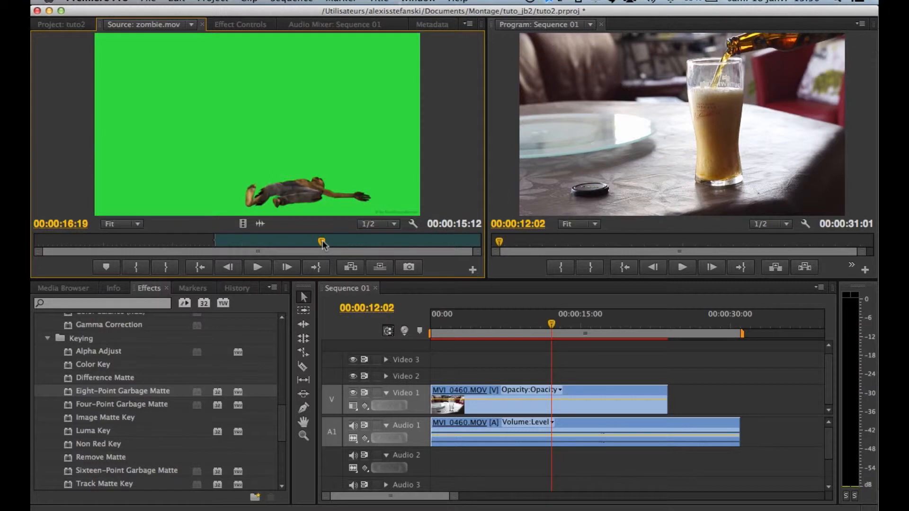
key(o)
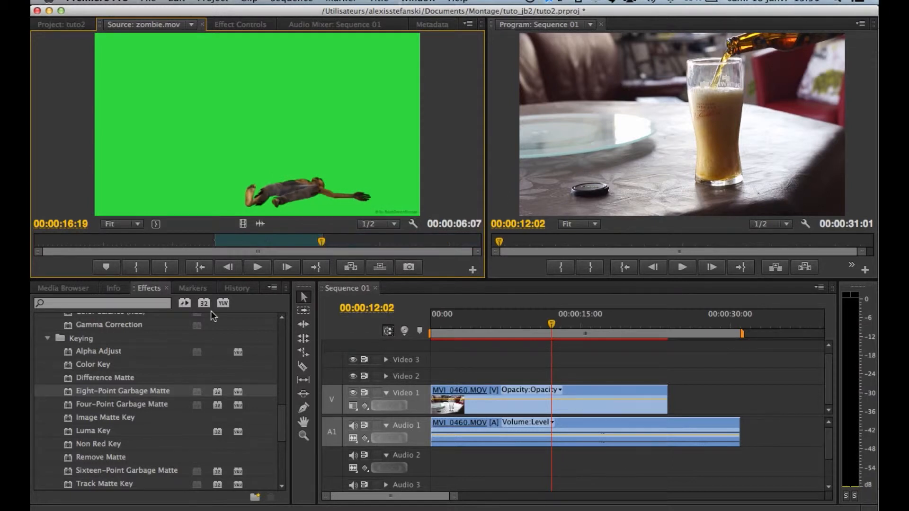
Place the trimmed zombie.mov on Video 2 about 3 seconds into the sequence and move the playhead to 00:00:04:04.
click(50, 23)
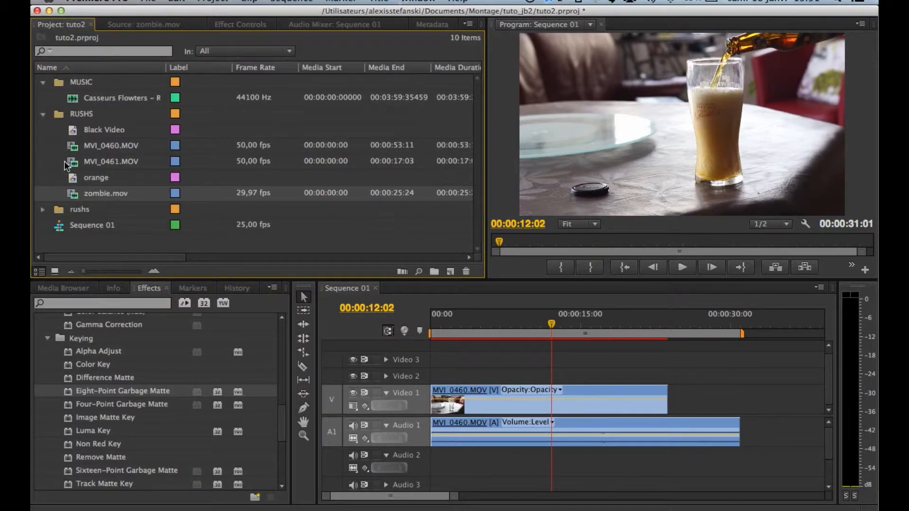
drag(76, 194, 464, 375)
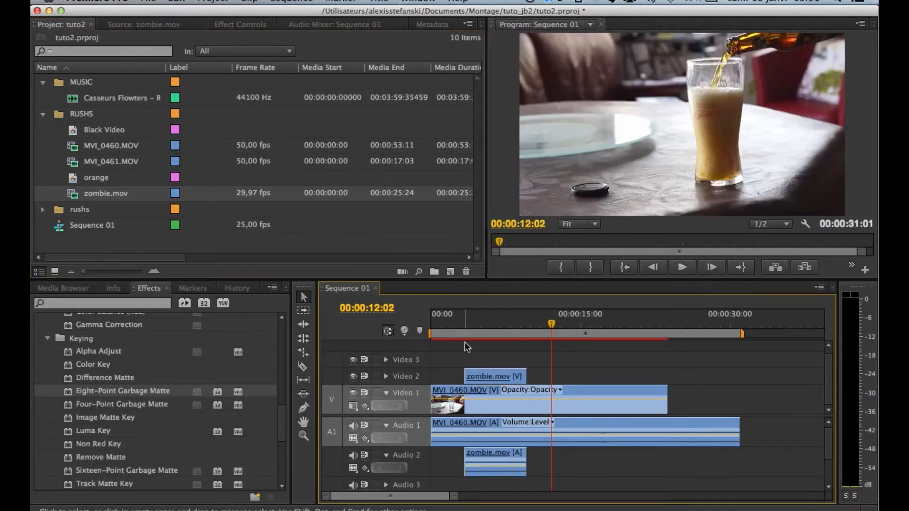
click(472, 325)
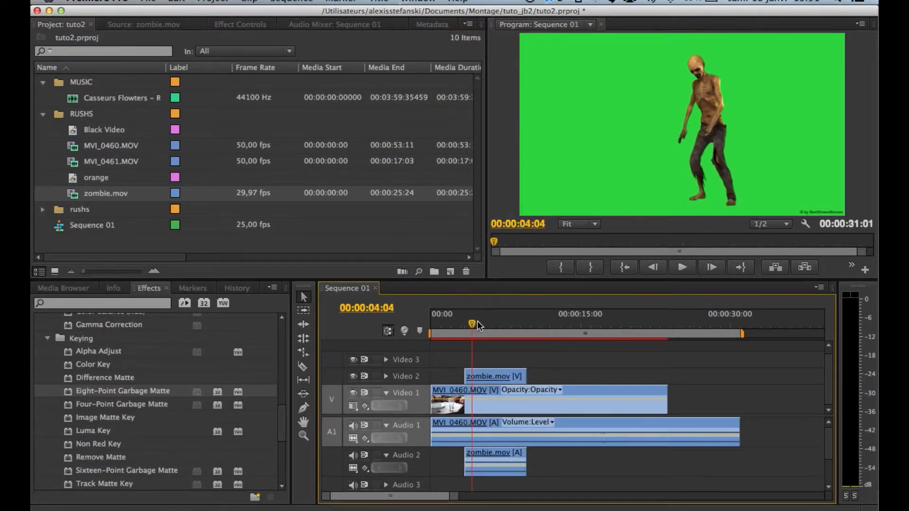
Apply Color Key to the zombie clip, sample its green background as the key color, and set Color Tolerance to 95.
click(104, 364)
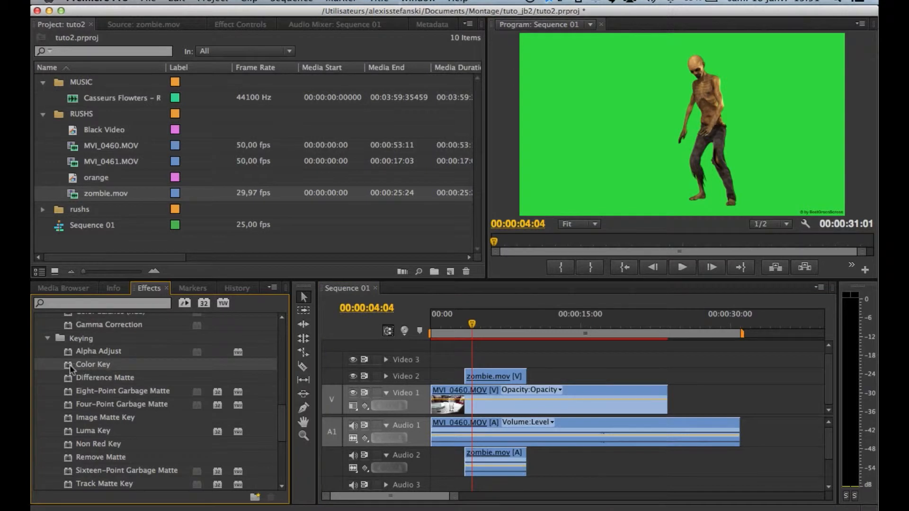
drag(70, 369, 506, 378)
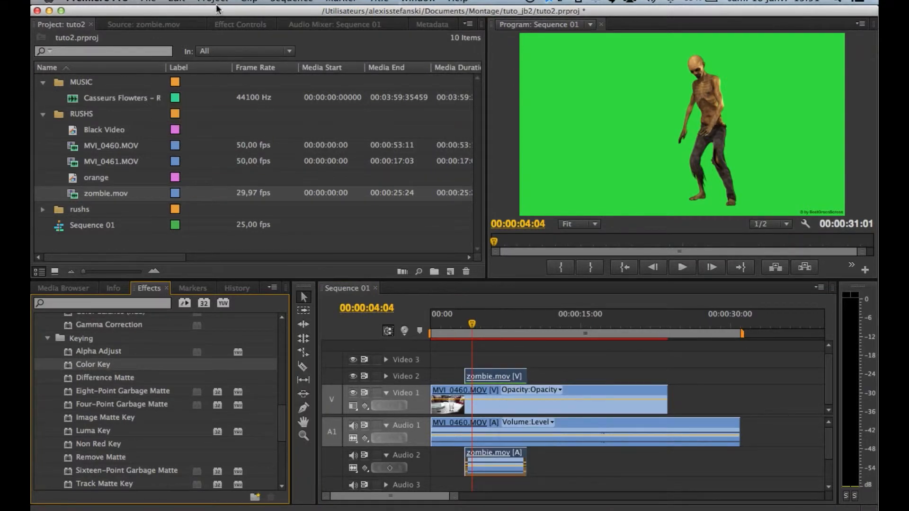
click(240, 24)
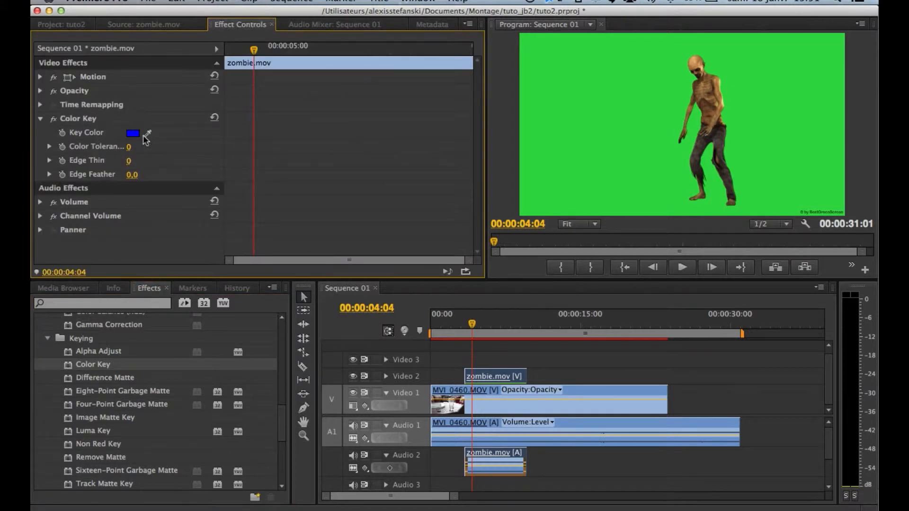
drag(154, 133, 558, 97)
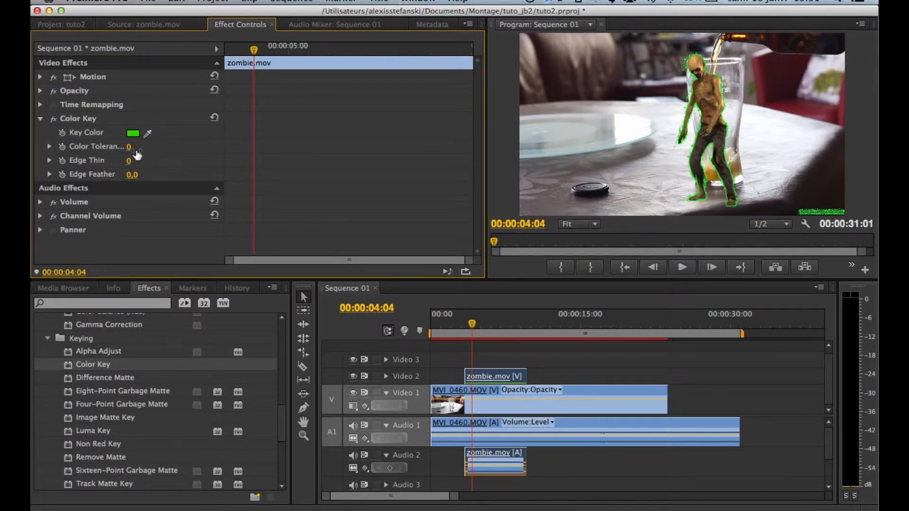
drag(132, 148, 138, 148)
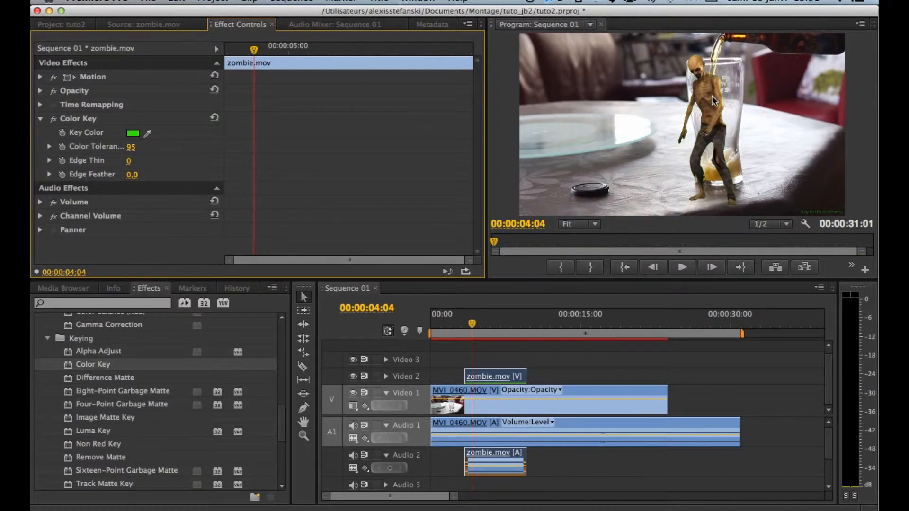
Magnify the program preview to 150% and set the zombie clip's Color Key Edge Thin to 1.
click(768, 224)
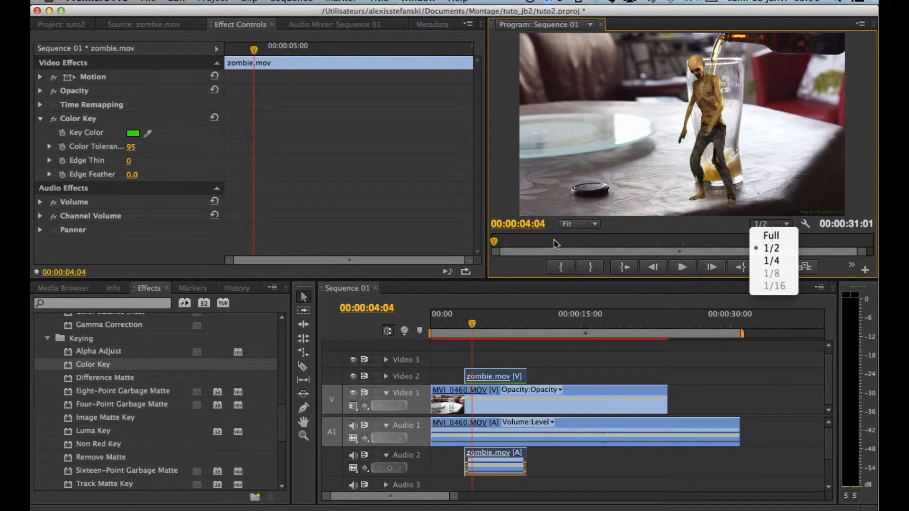
click(573, 224)
click(573, 224)
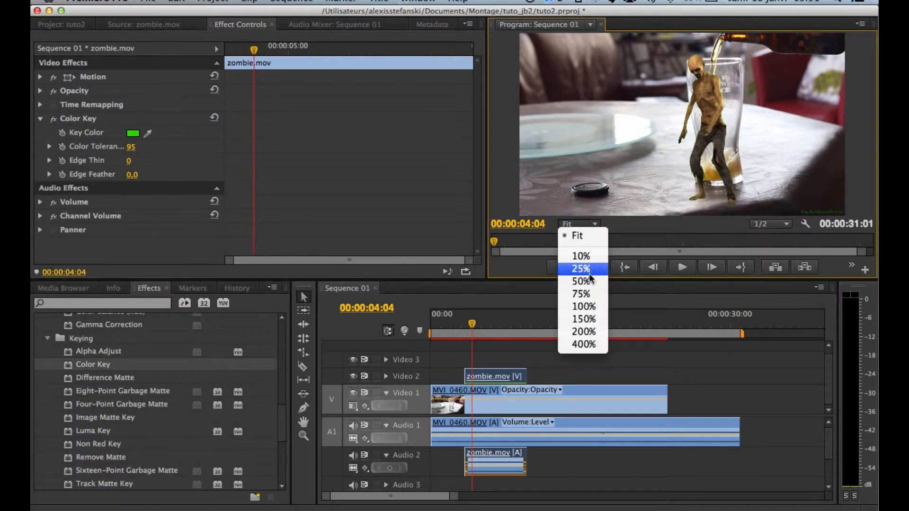
click(584, 319)
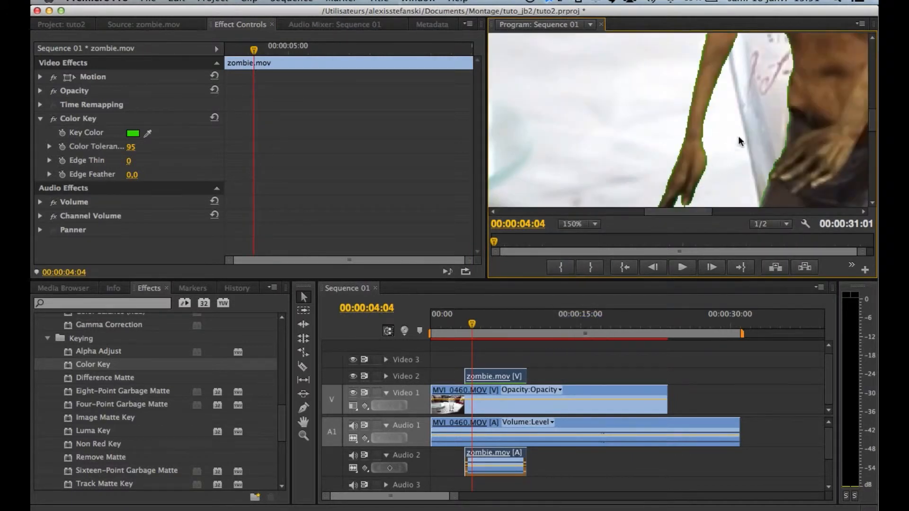
drag(128, 162, 129, 162)
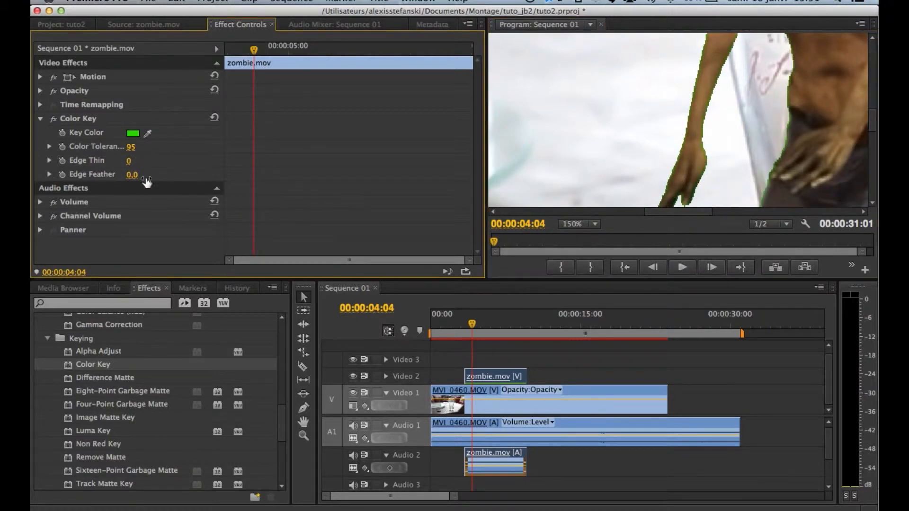
drag(132, 175, 133, 161)
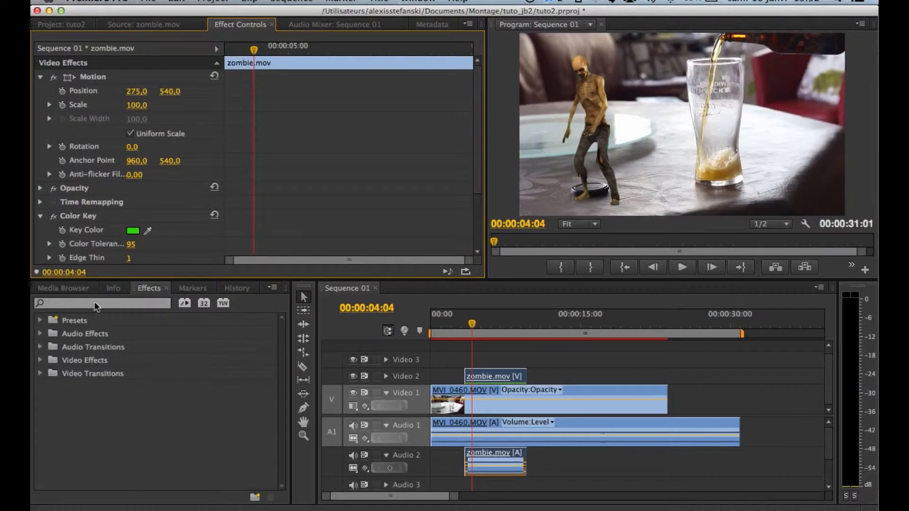
Apply the Horizontal Flip effect to the zombie clip and set its horizontal position to 817.
click(94, 302)
text(hori)
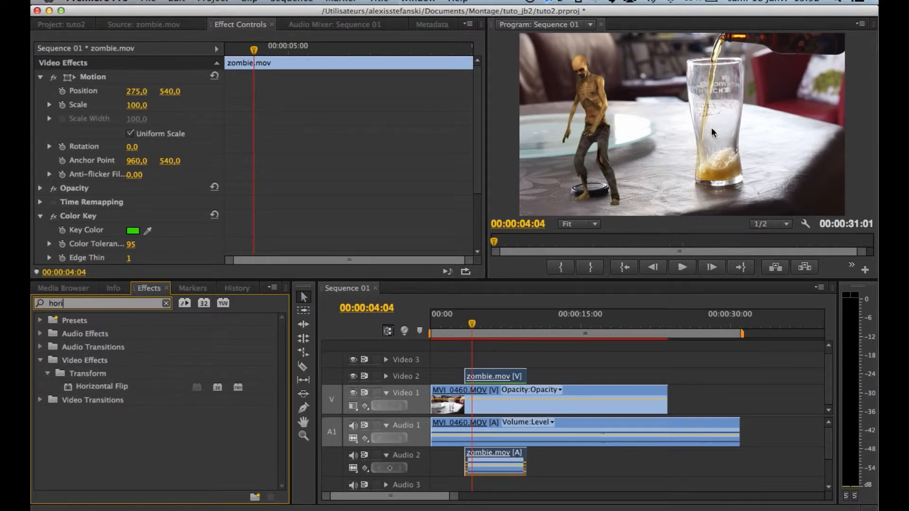
drag(75, 387, 490, 376)
click(94, 306)
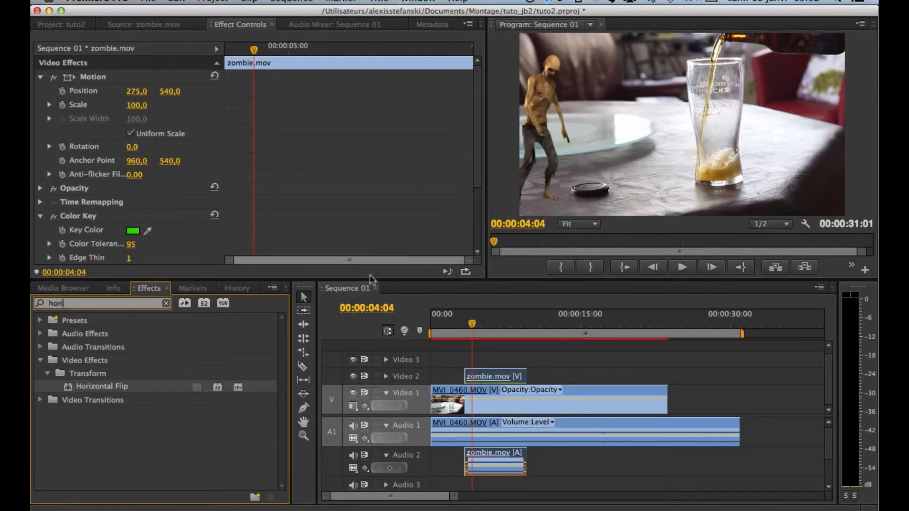
drag(132, 93, 280, 92)
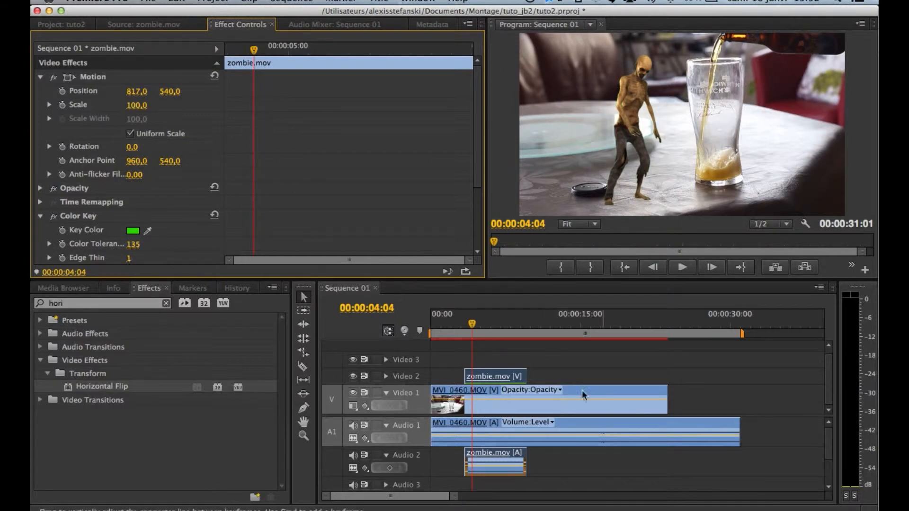
Limit the work area to the span of the zombie clip and render it.
drag(430, 334, 466, 333)
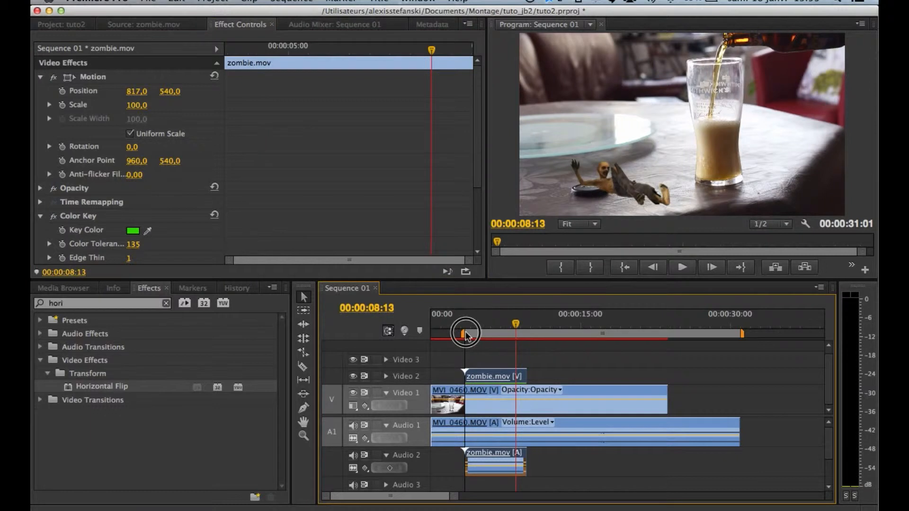
click(746, 334)
drag(742, 335, 530, 334)
drag(476, 316, 482, 320)
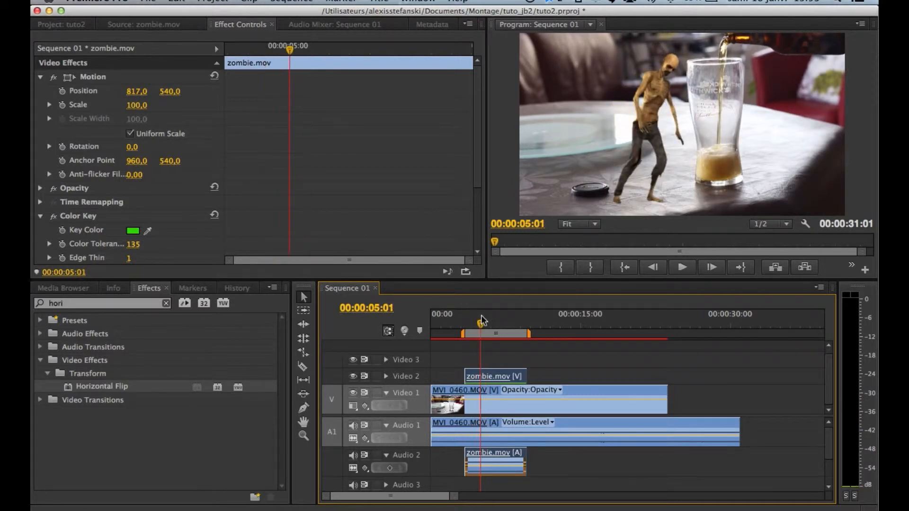
key(Return)
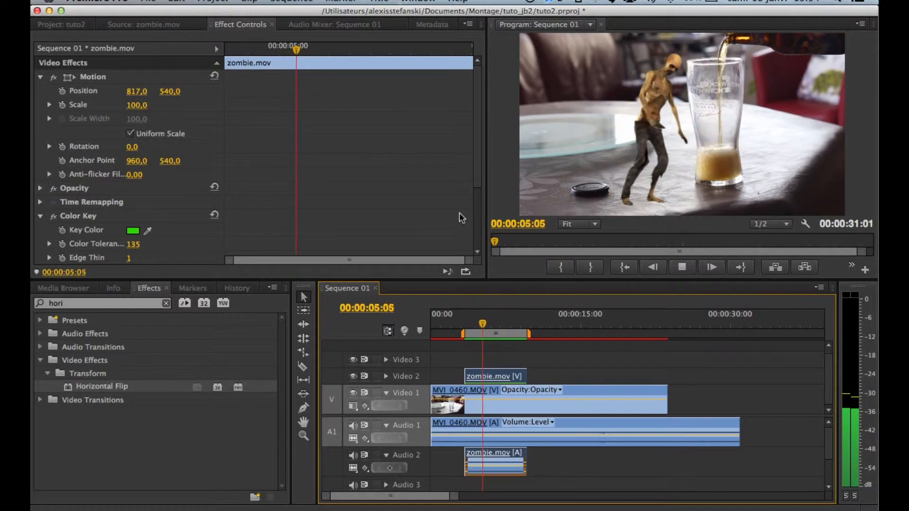
Play the rendered zombie section from its start and scrub through it to check the composite.
key(space)
drag(481, 331, 467, 329)
key(space)
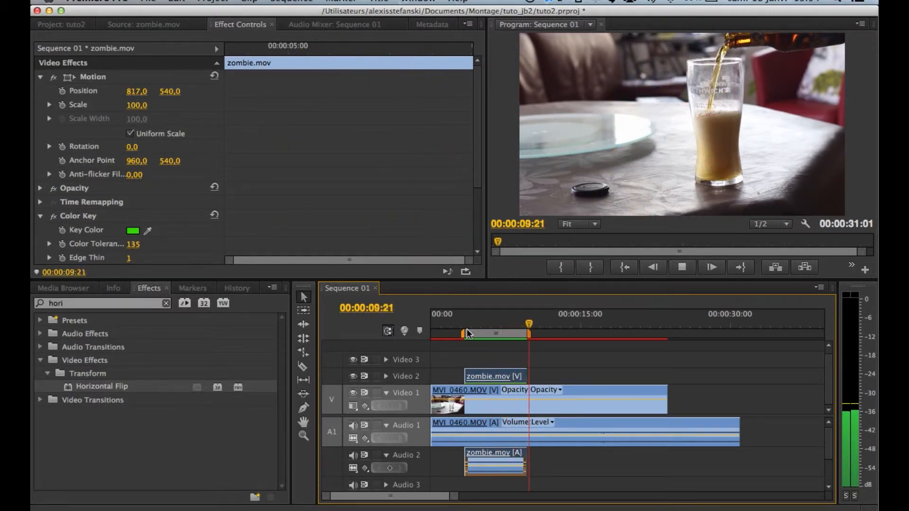
click(503, 320)
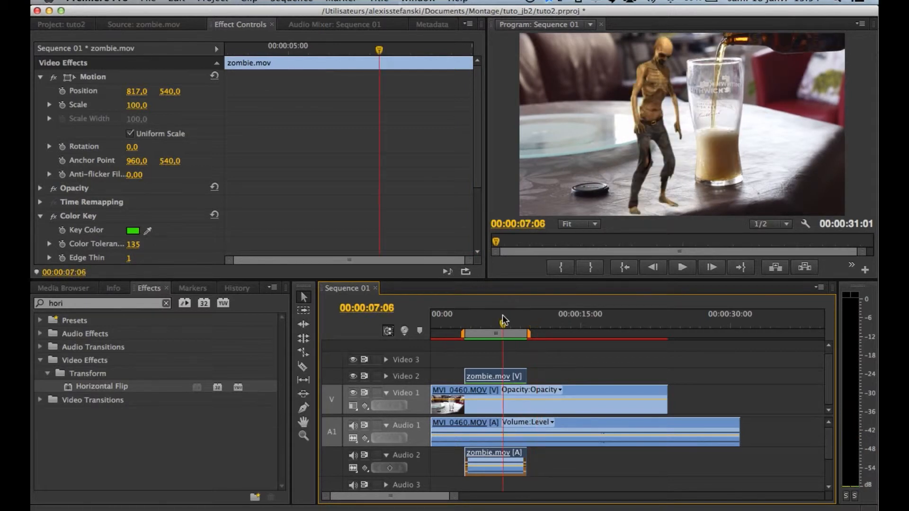
mouse_move(503, 321)
mouse_down()
mouse_move(481, 318)
mouse_move(520, 320)
mouse_move(493, 327)
mouse_move(517, 332)
mouse_up()
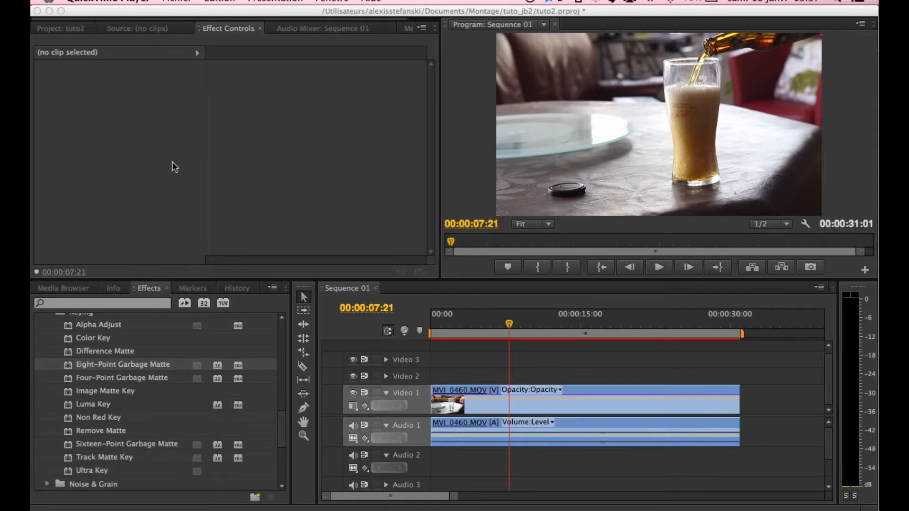
Select the MVI_0460.MOV clip on Video 1 and reveal its Time Remapping speed settings.
click(449, 396)
click(449, 397)
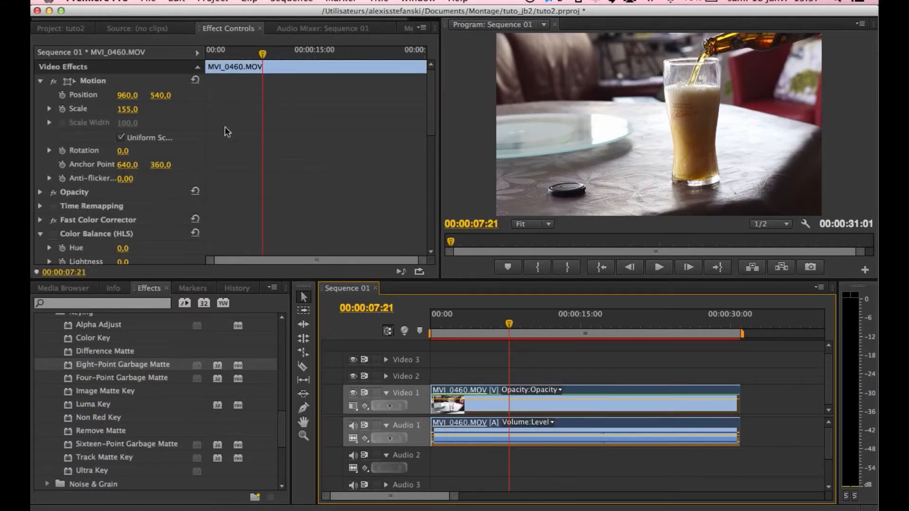
scroll(133, 166, down, 2)
scroll(132, 167, up, 3)
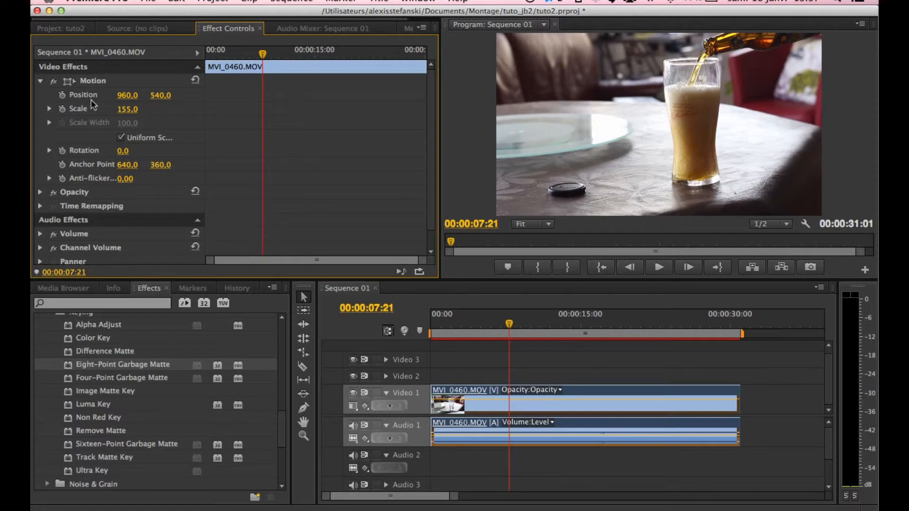
click(41, 207)
scroll(140, 229, down, 2)
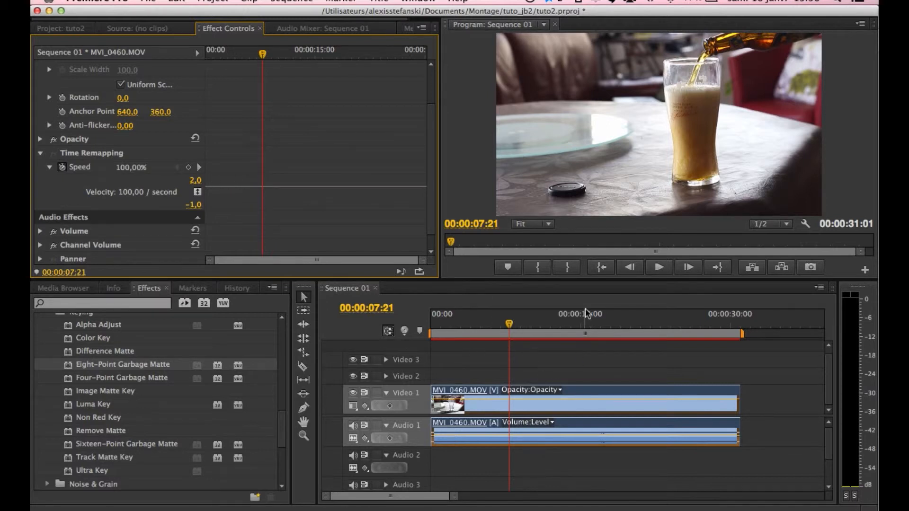
Try to slow the MVI_0460.MOV clip to 61.83% speed with Rate Stretch, and undo the change.
key(r)
drag(747, 398, 779, 401)
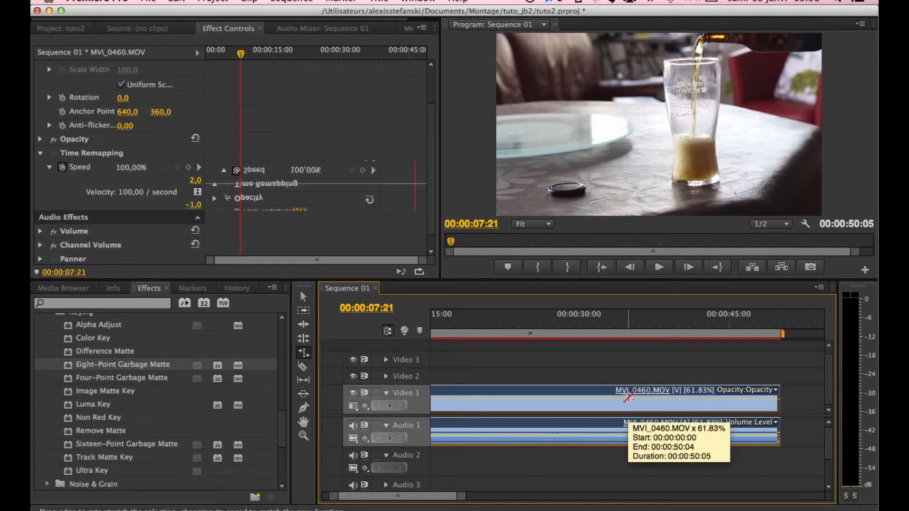
key(super+z)
scroll(611, 403, left, 2)
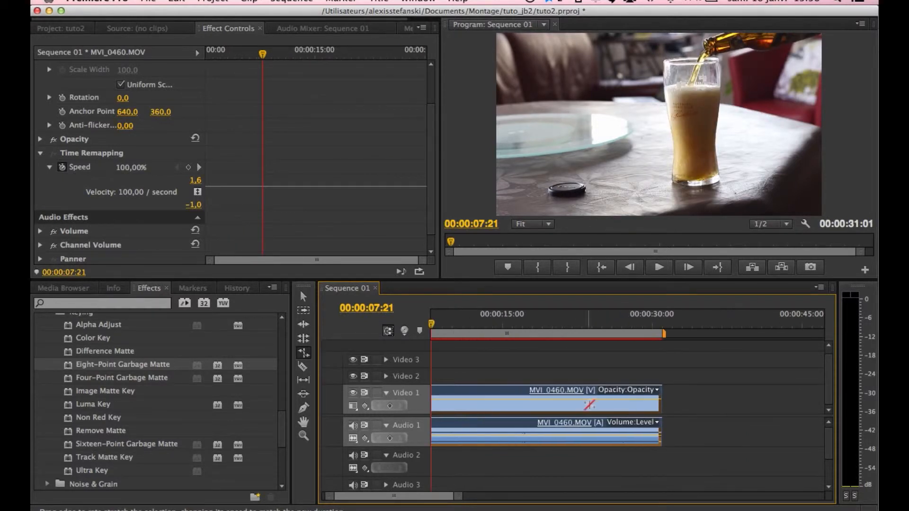
right_click(558, 406)
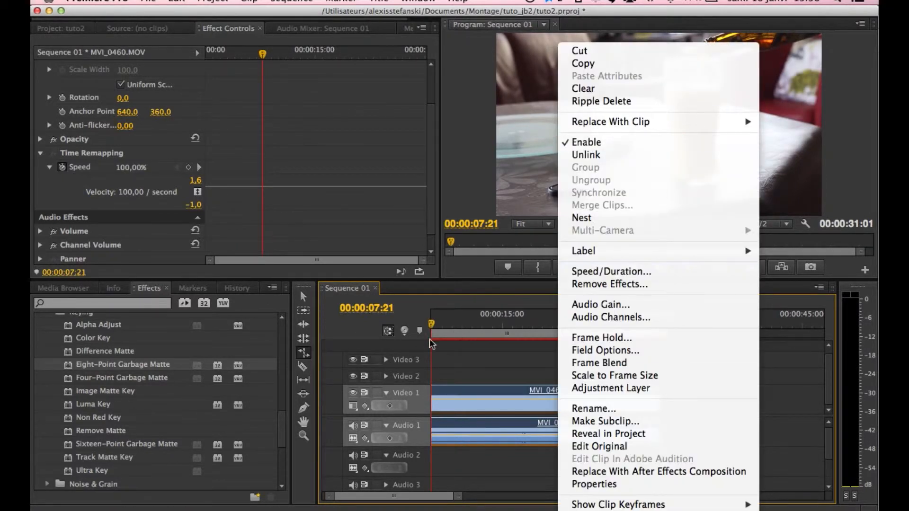
click(475, 361)
Add a Time Remapping speed keyframe to MVI_0460.MOV at 00:00:02:21 and split it into a short transition around that point.
drag(435, 325, 404, 331)
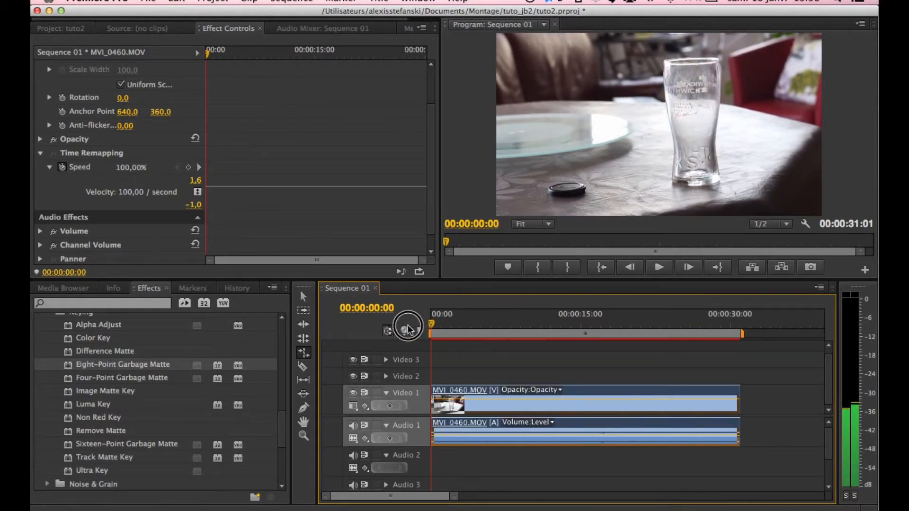
drag(431, 325, 459, 326)
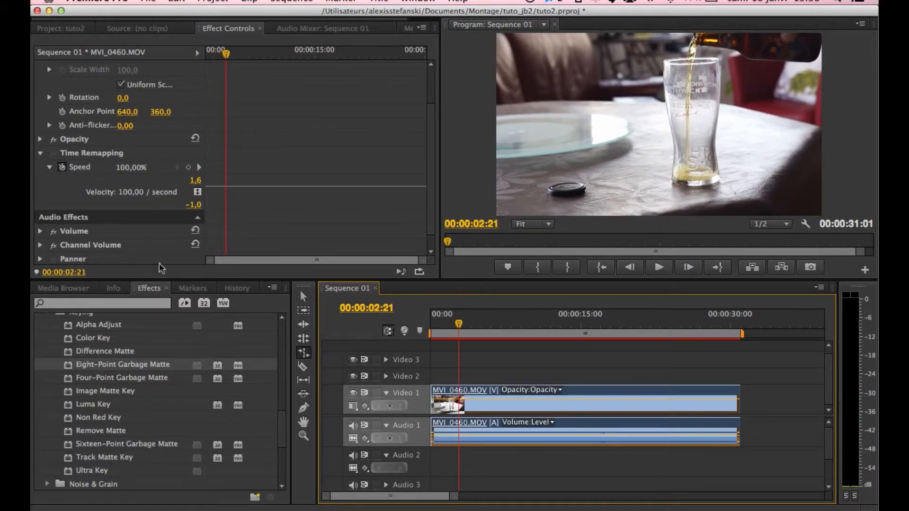
click(188, 168)
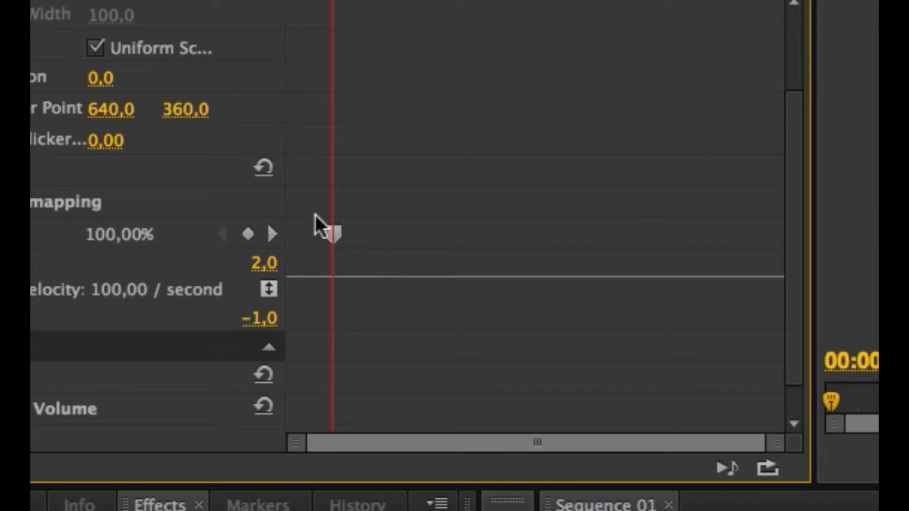
mouse_move(327, 232)
mouse_down()
mouse_move(317, 229)
mouse_move(354, 238)
mouse_up()
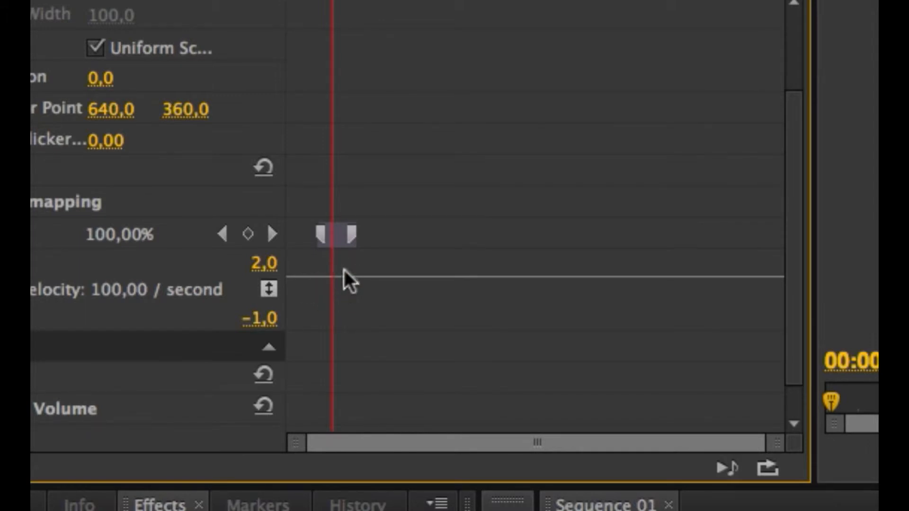
Slow MVI_0460.MOV to 50% after the speed transition, and widen the transition and smooth its ramp with the curve handle.
drag(336, 2, 391, 2)
drag(407, 279, 407, 354)
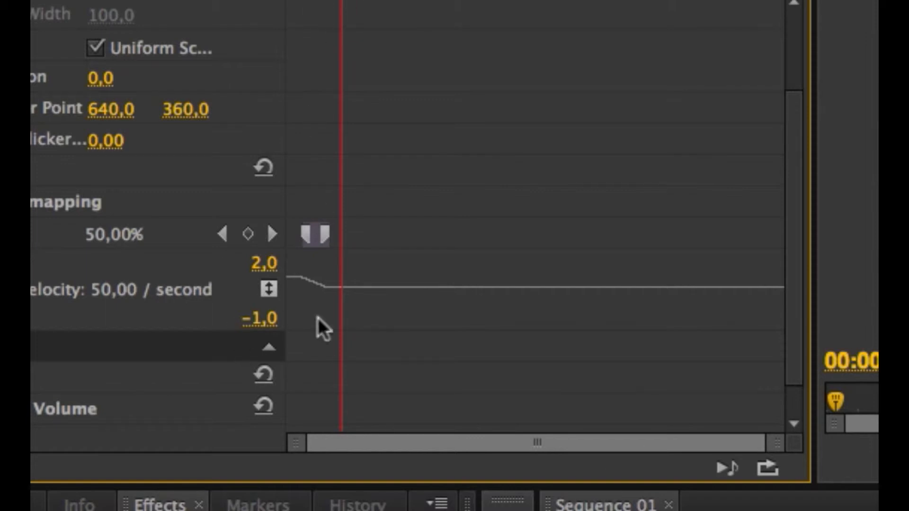
drag(325, 223, 331, 239)
click(328, 240)
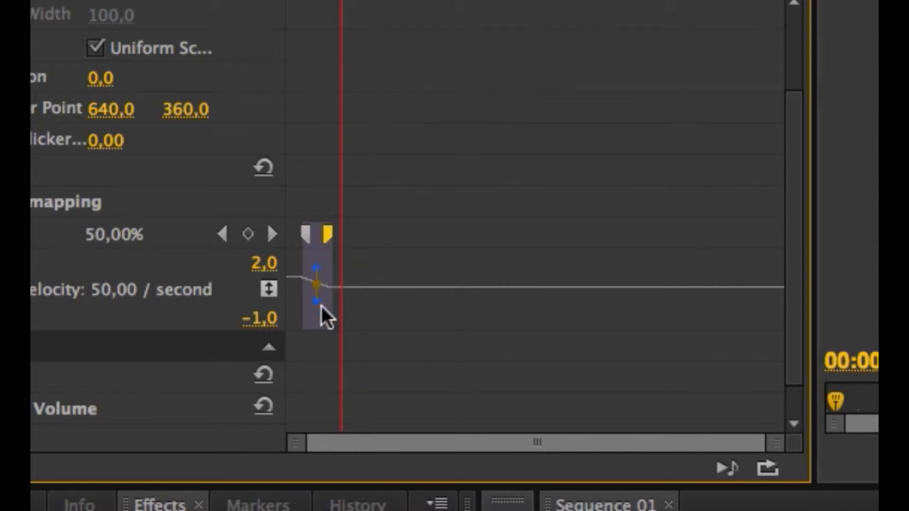
drag(303, 443, 445, 440)
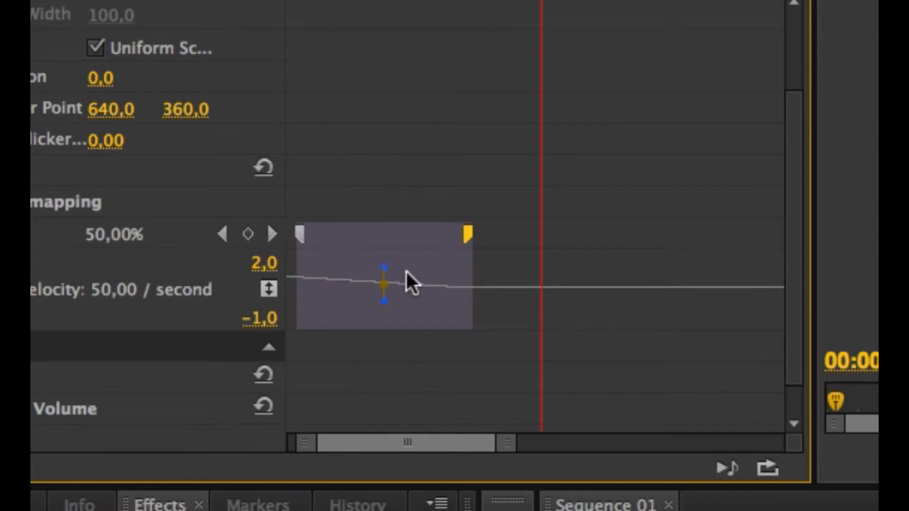
drag(385, 269, 386, 155)
drag(384, 284, 212, 172)
Play the sequence from the start to about 00:00:05:24 in a maximized Program monitor to check the slowdown.
drag(315, 1, 264, 1)
click(645, 379)
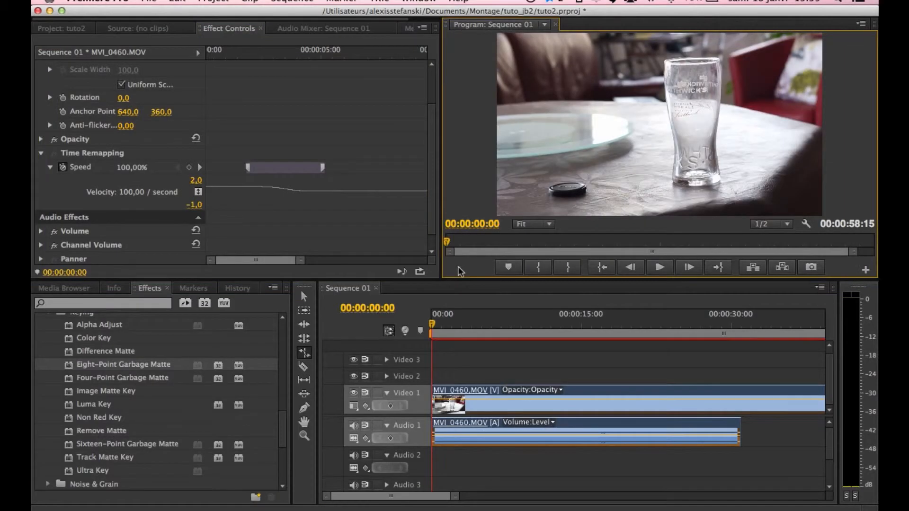
key(grave)
key(space)
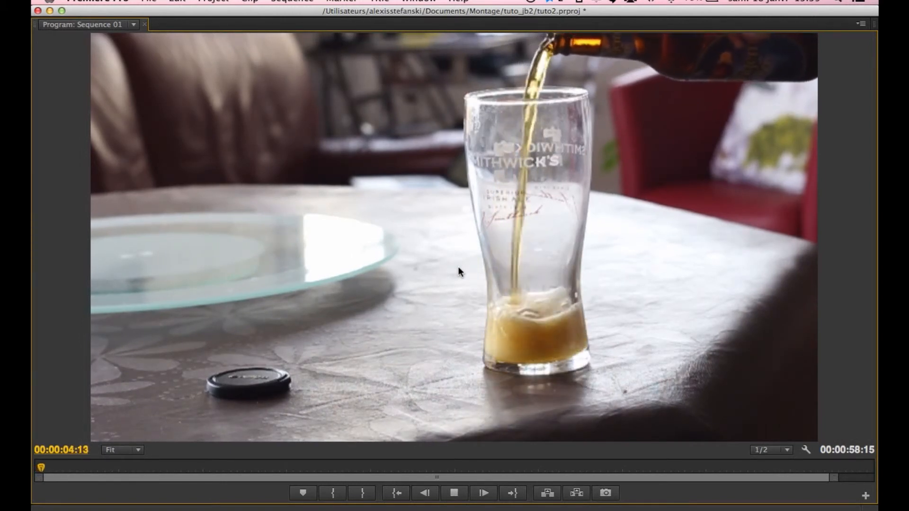
key(space)
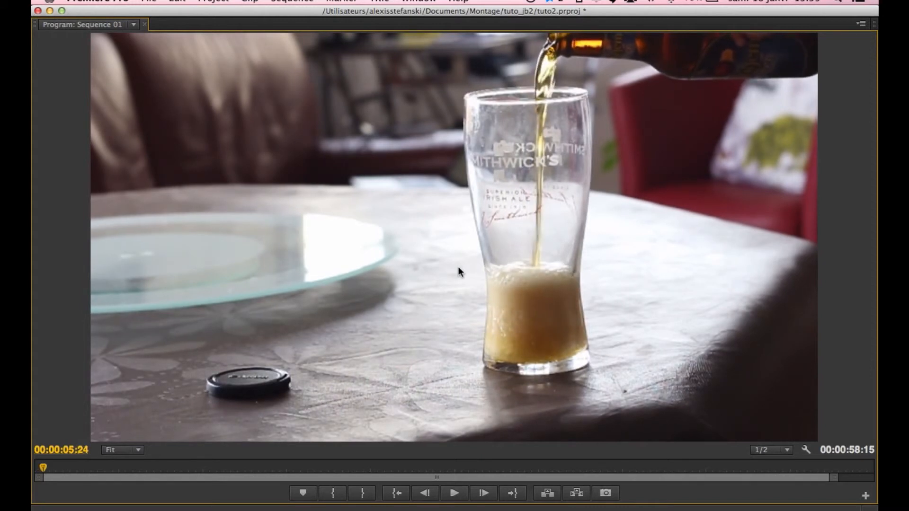
key(grave)
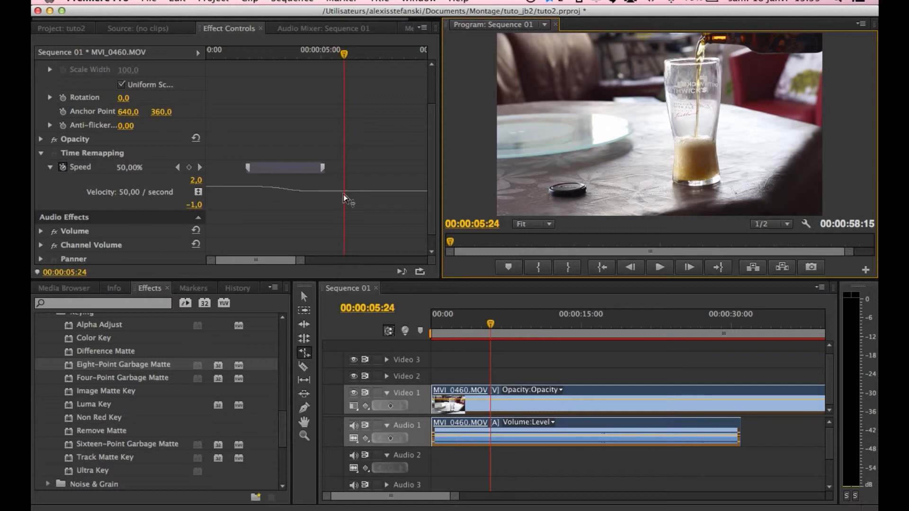
Lower the slow section's speed to 29% and check its playback in the maximized Program monitor.
drag(359, 197, 357, 203)
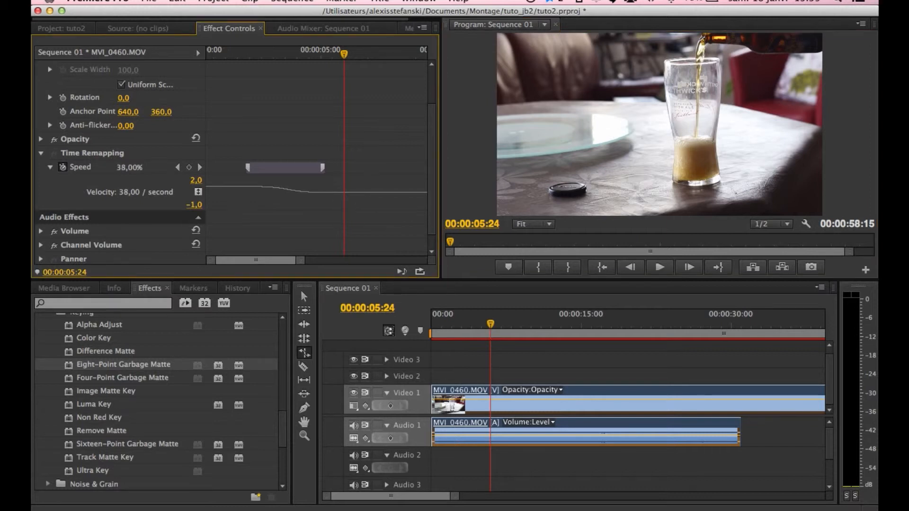
key(grave)
key(space)
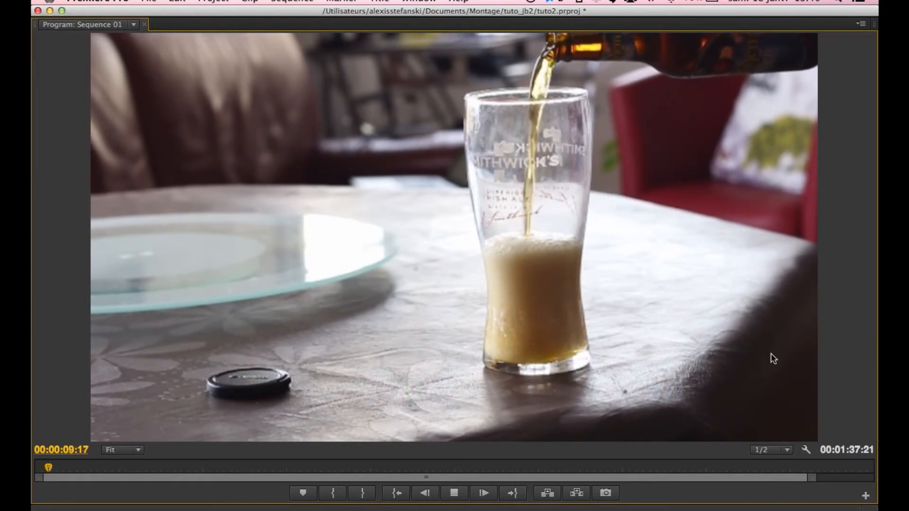
key(space)
key(grave)
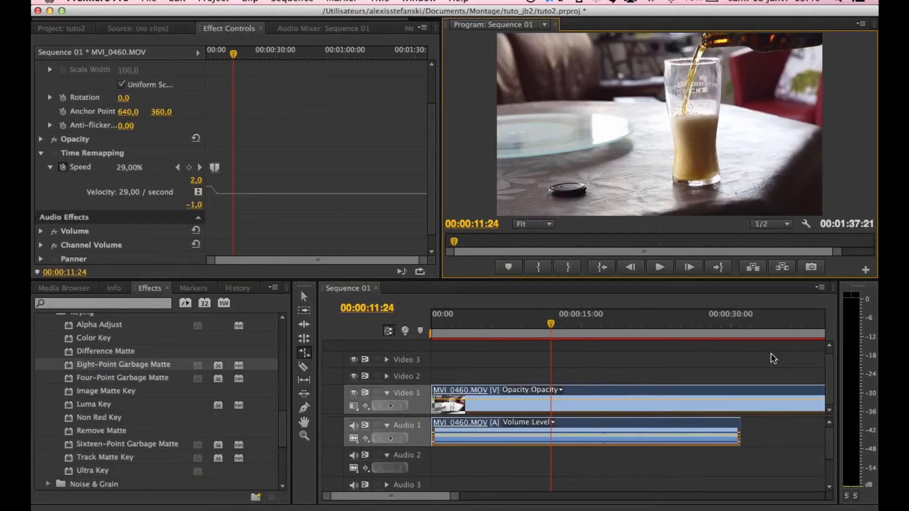
Set the slow section's speed to 45% and add a second speed keyframe at 00:00:11:22.
drag(249, 193, 249, 192)
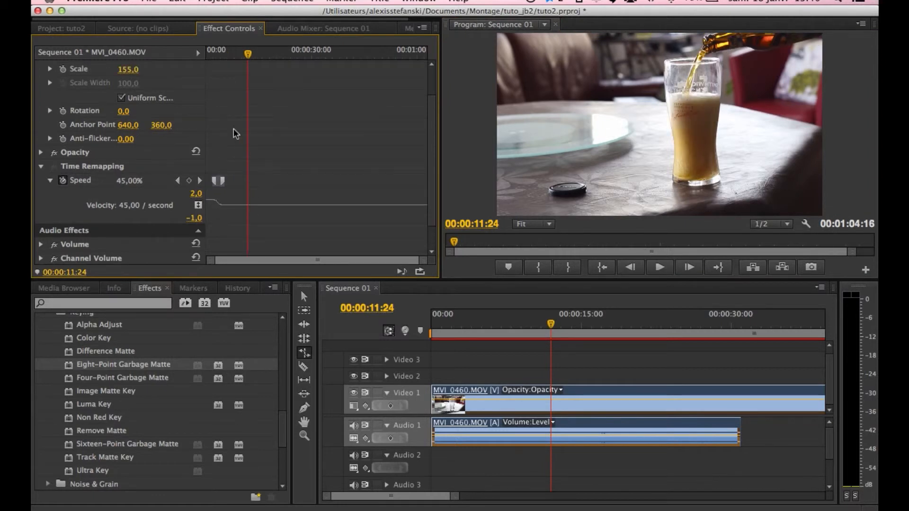
click(243, 56)
drag(243, 55, 248, 56)
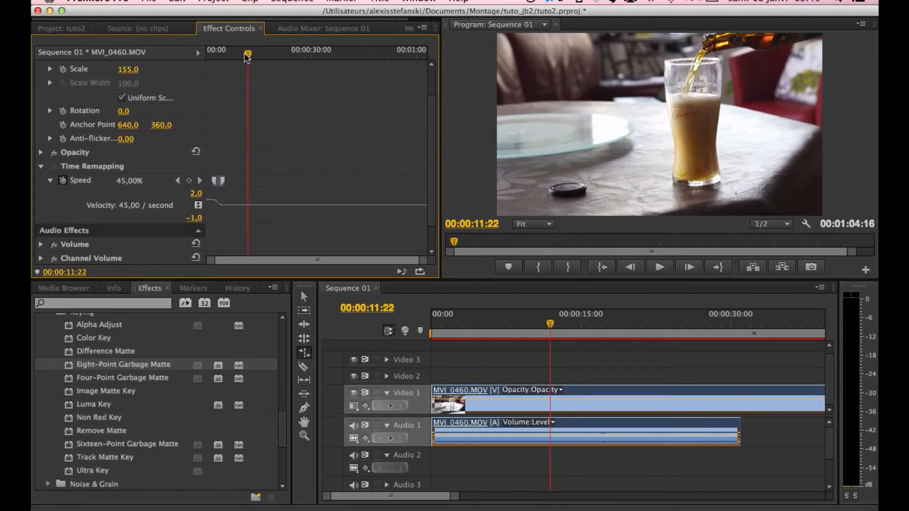
click(189, 181)
Try splitting the second speed keyframe into a transition, undo that, and set the speed after it to 199%.
drag(252, 184, 258, 184)
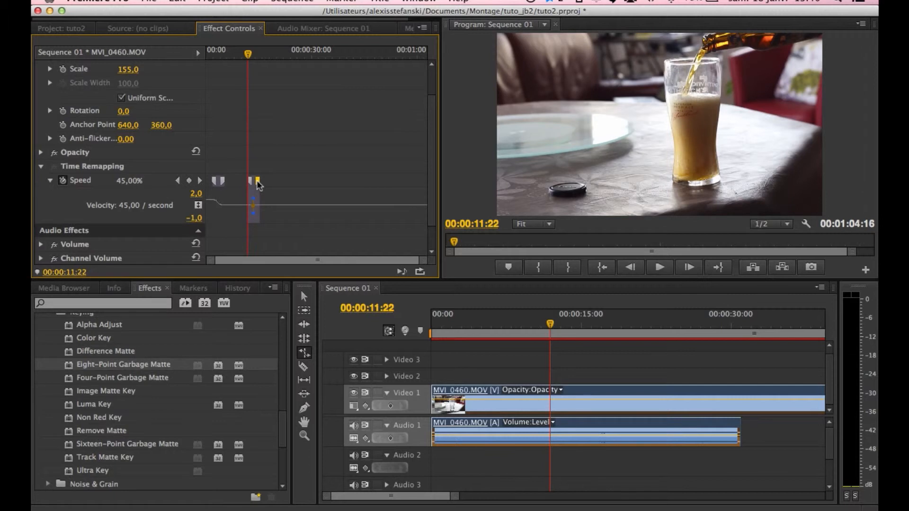
key(super+z)
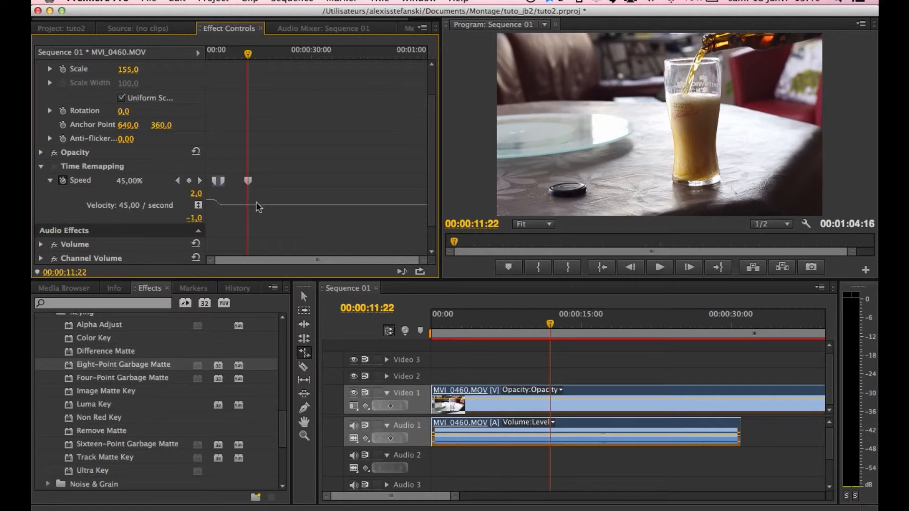
scroll(254, 69, up, 1)
drag(248, 55, 255, 57)
drag(264, 209, 264, 194)
Play MVI_0460.MOV across the second speed keyframe and from near its start, and scrub back to 00:00:02:21 to review the retiming.
click(314, 56)
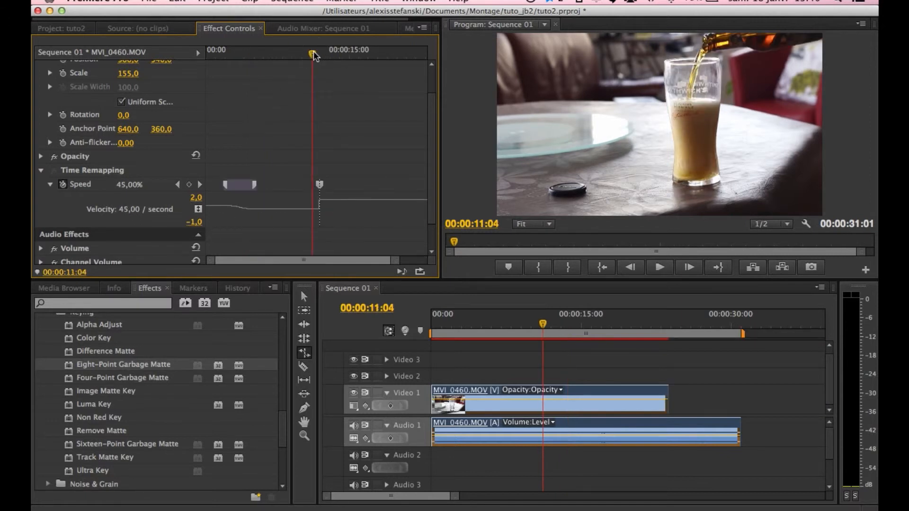
key(space)
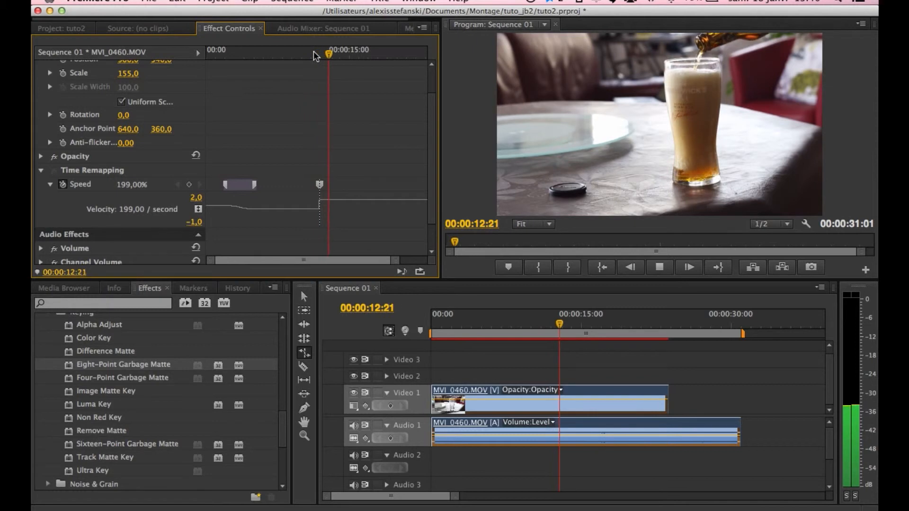
key(space)
drag(295, 58, 220, 57)
key(space)
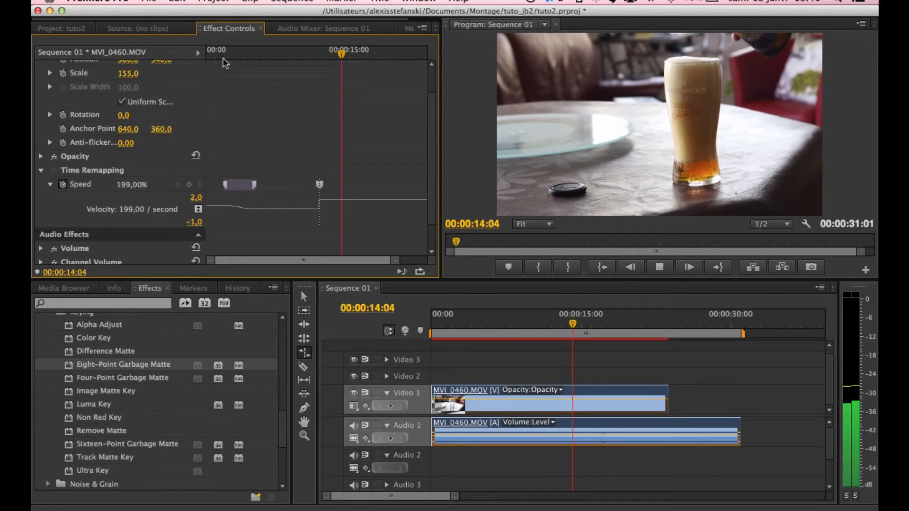
key(space)
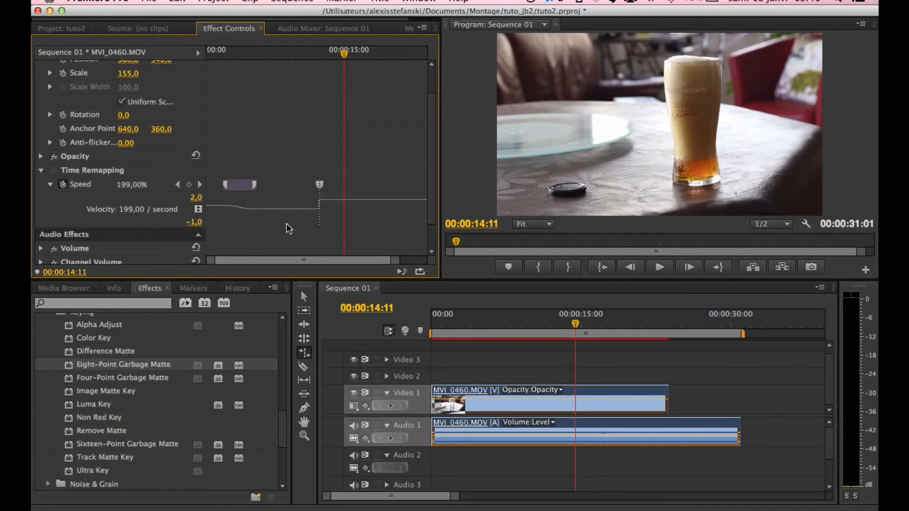
drag(227, 49, 232, 83)
click(239, 210)
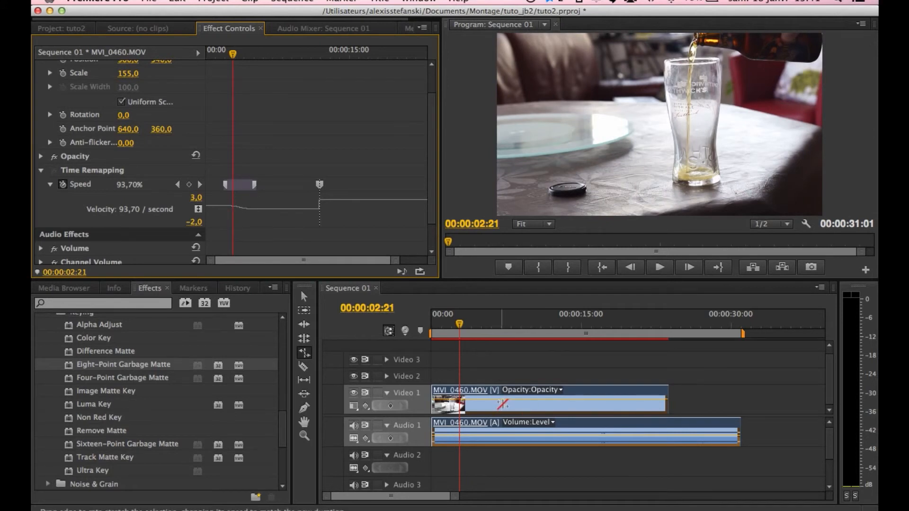
Try cutting MVI_0460.MOV at 00:00:11:15 with the Razor tool, look at the second part's clip options, and undo the cut.
mouse_move(560, 327)
mouse_down()
mouse_move(508, 340)
mouse_move(548, 333)
mouse_up()
key(c)
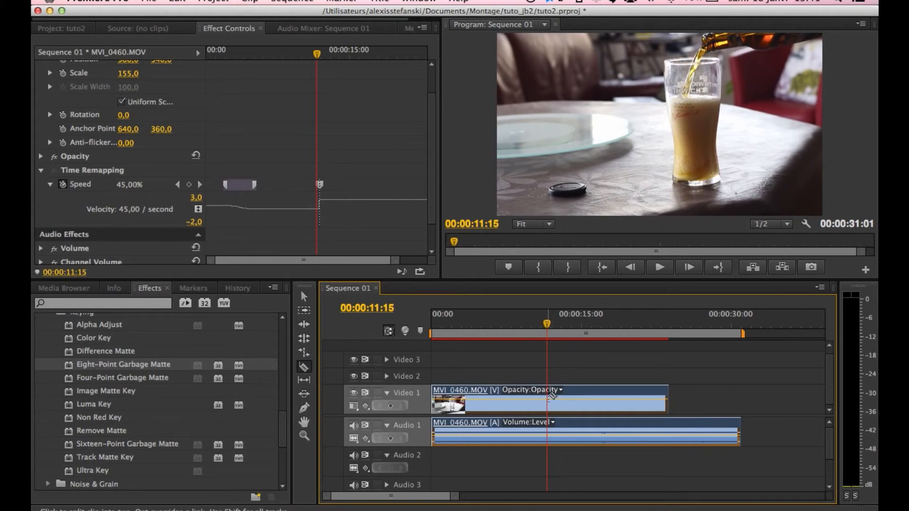
click(549, 395)
key(v)
right_click(570, 398)
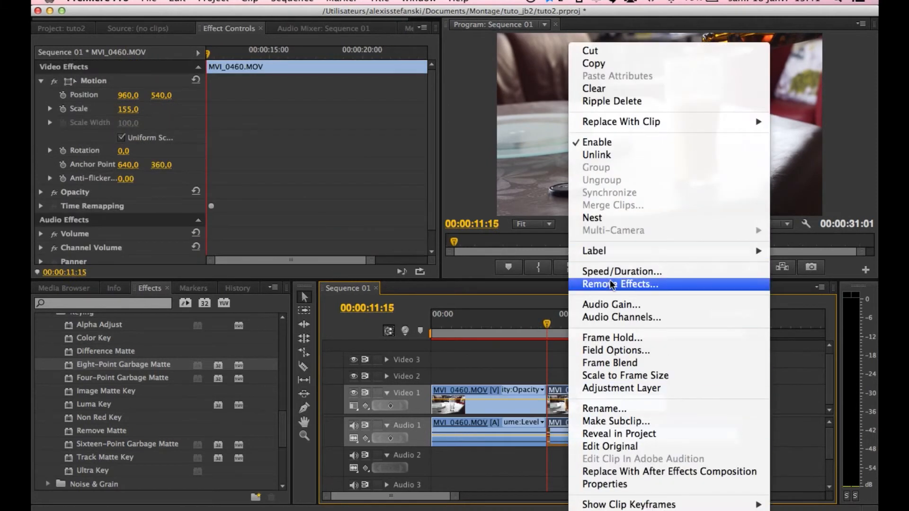
click(544, 317)
click(547, 326)
drag(547, 326, 550, 326)
key(super+z)
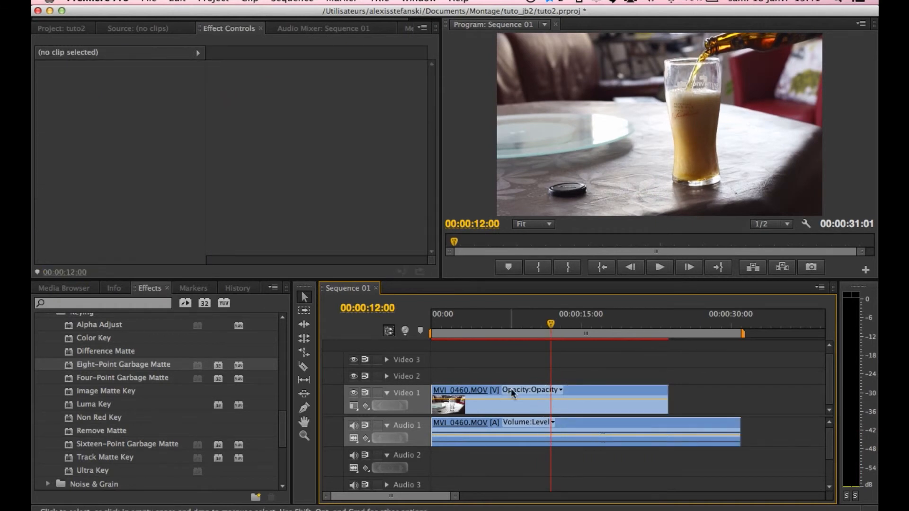
scroll(537, 406, up, 1)
scroll(537, 405, down, 1)
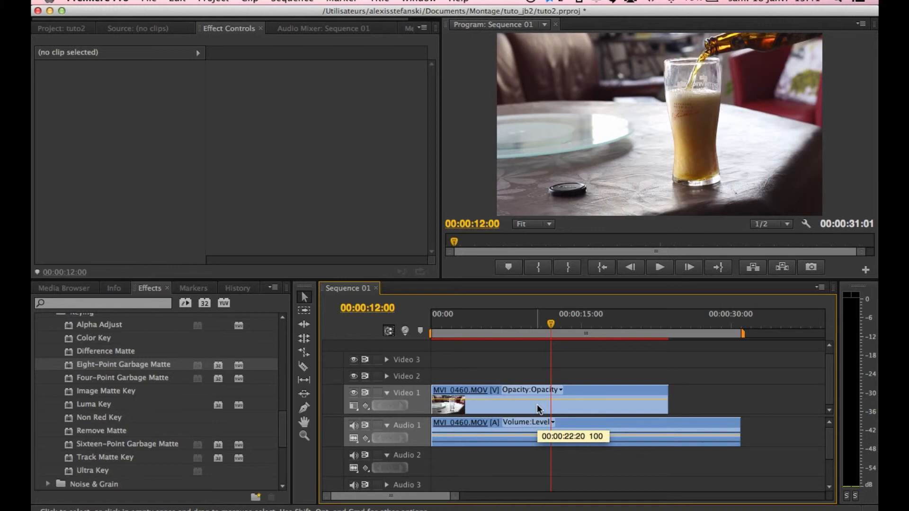
click(451, 268)
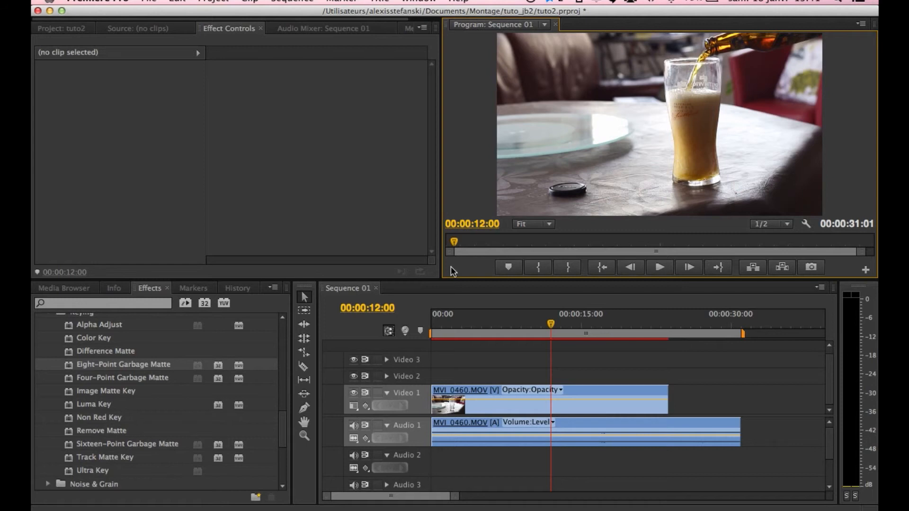
click(61, 28)
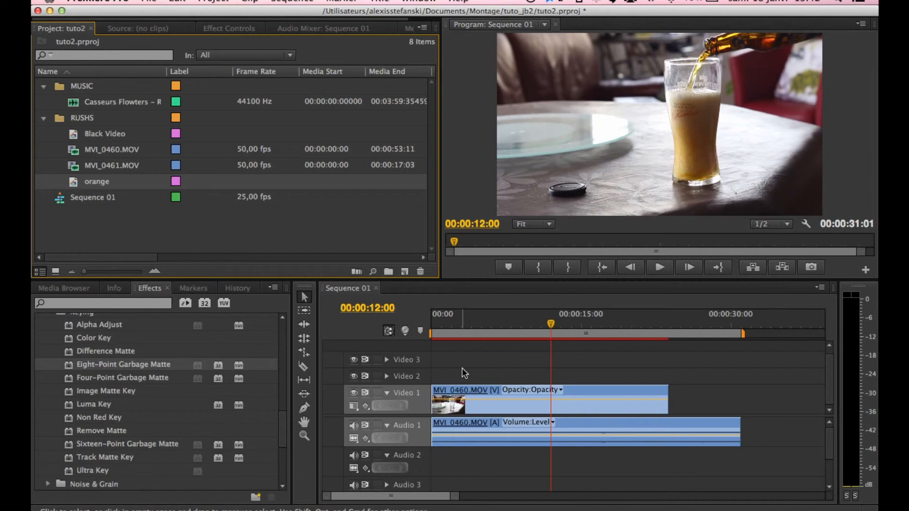
click(433, 480)
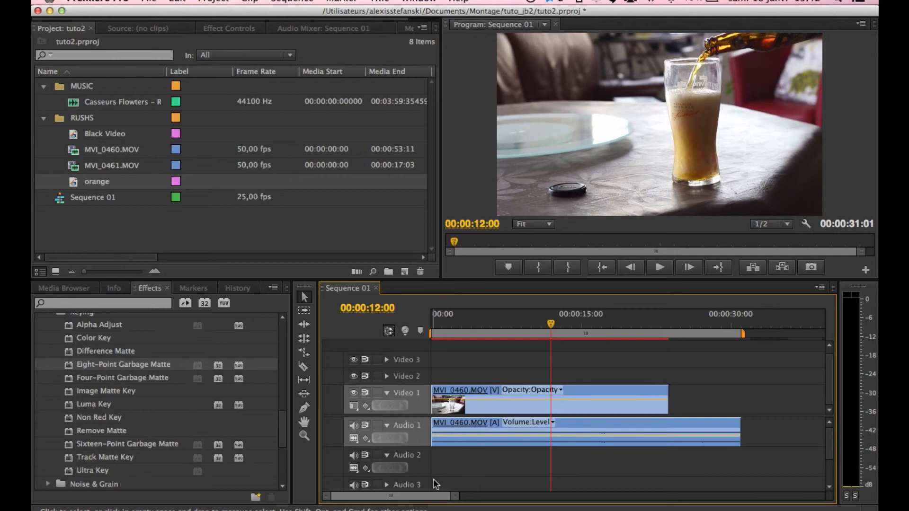
scroll(98, 387, down, 1)
scroll(98, 386, up, 3)
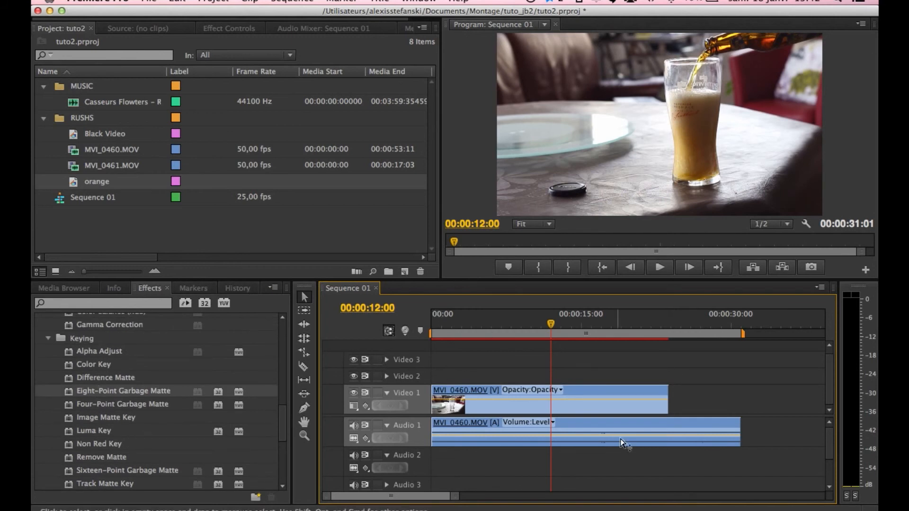
Widen the panel group beside the Program monitor, show its Metadata panel, and move the playhead to 00:00:12:02.
click(322, 29)
click(439, 55)
click(441, 55)
drag(442, 55, 488, 55)
click(435, 25)
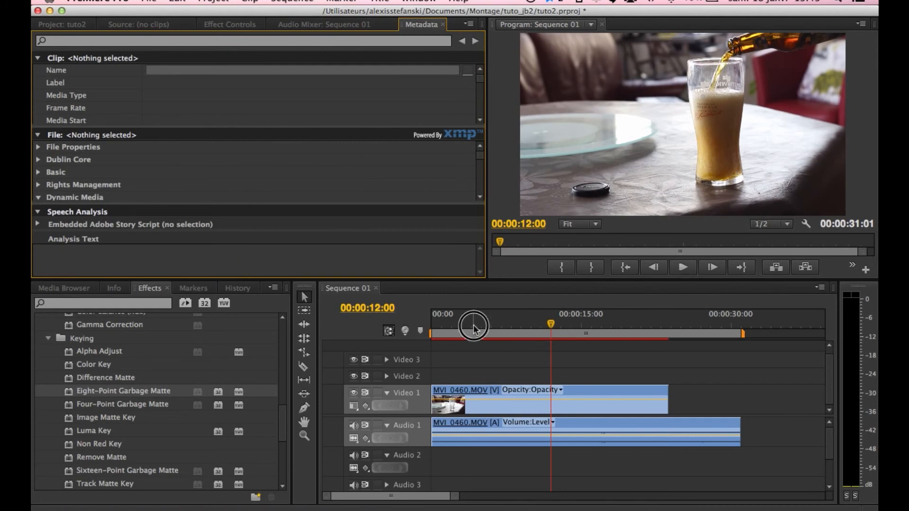
click(523, 326)
drag(523, 329, 552, 334)
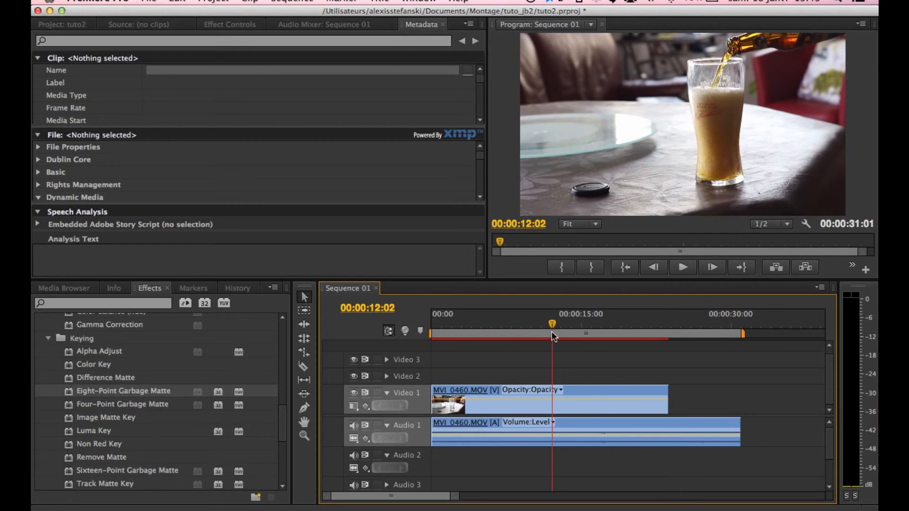